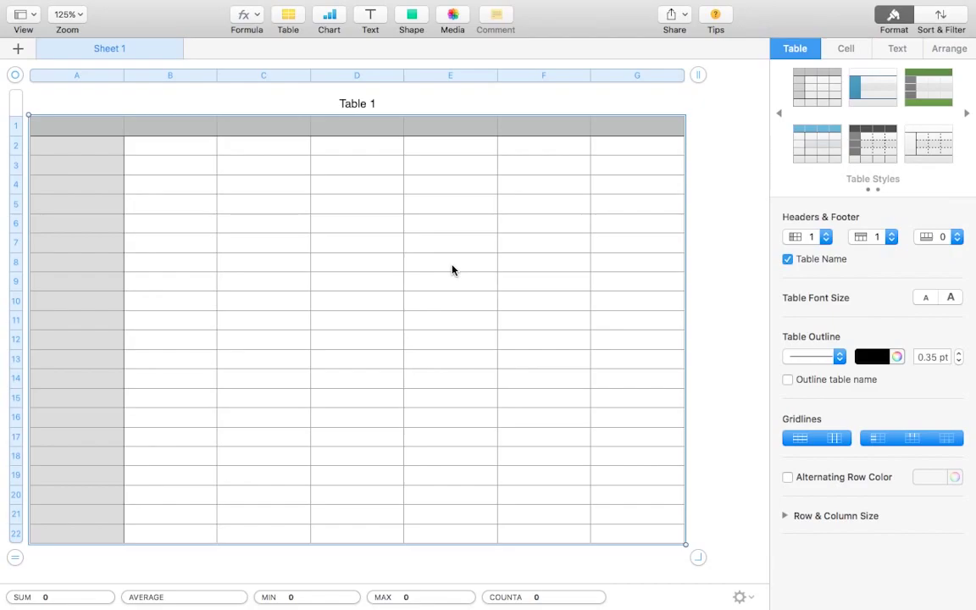
Label rows A2 and A3 as 'Company A' and 'Company B'.
click(105, 152)
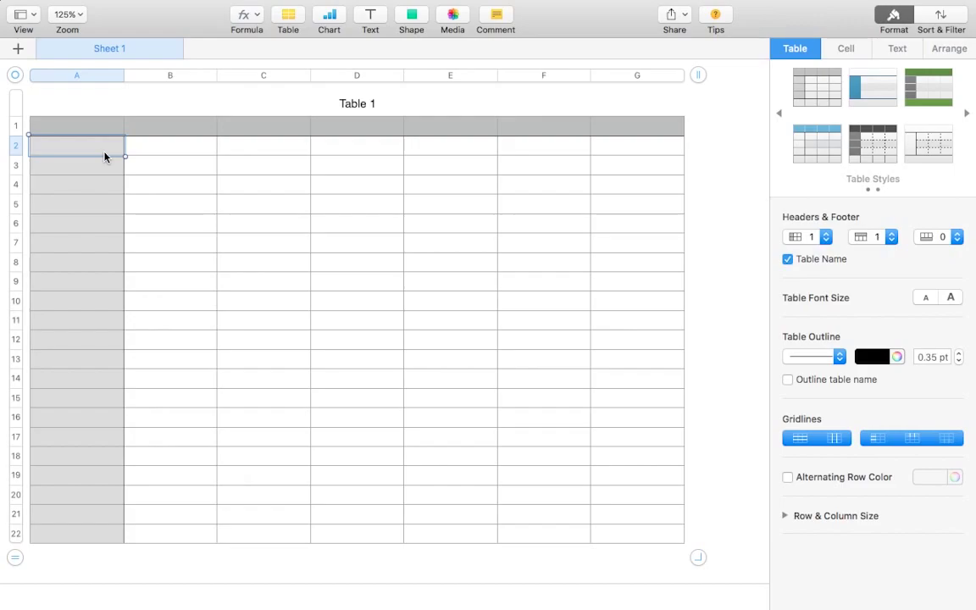
text(COmpa)
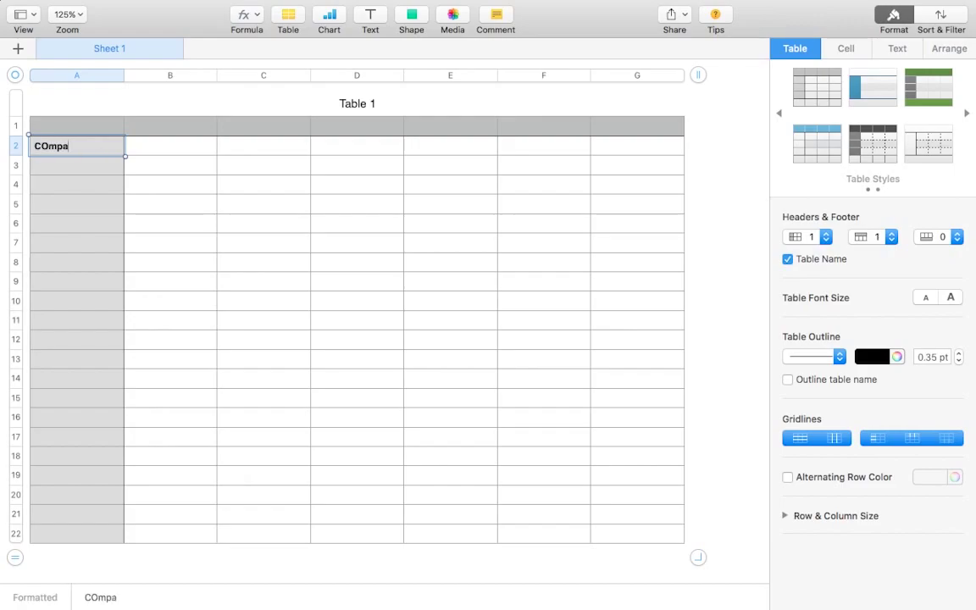
key(BackSpace)
key(BackSpace)
key(BackSpace)
key(BackSpace)
key(BackSpace)
text(Company A)
click(73, 167)
text(Company B)
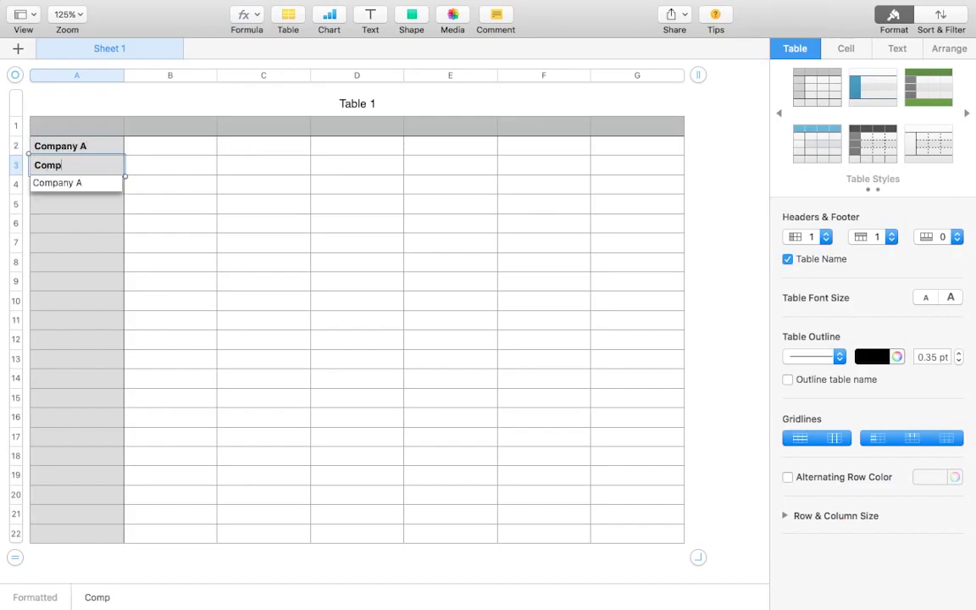
Enter the month headers January, February and March in B1–D1.
click(167, 124)
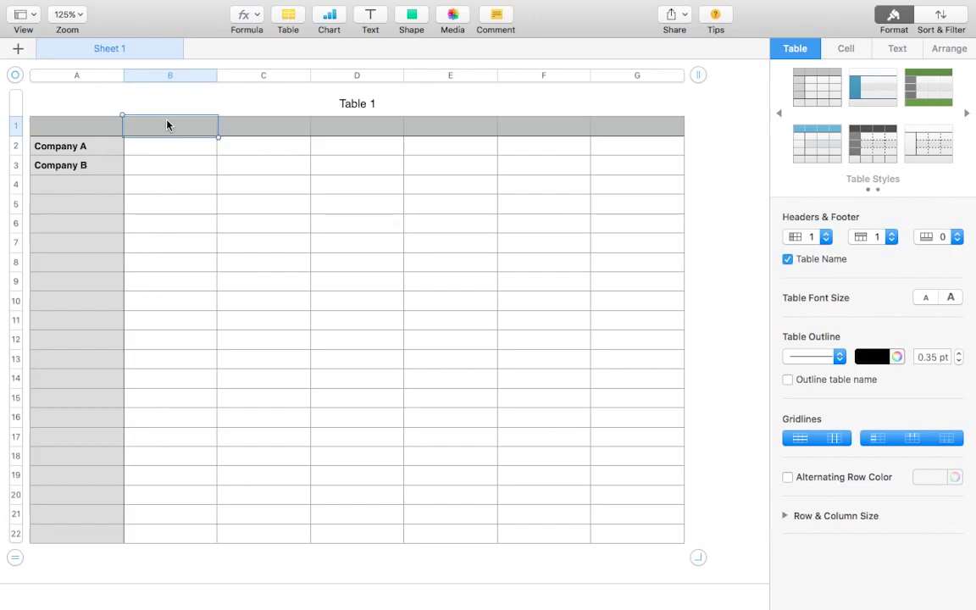
text(January)
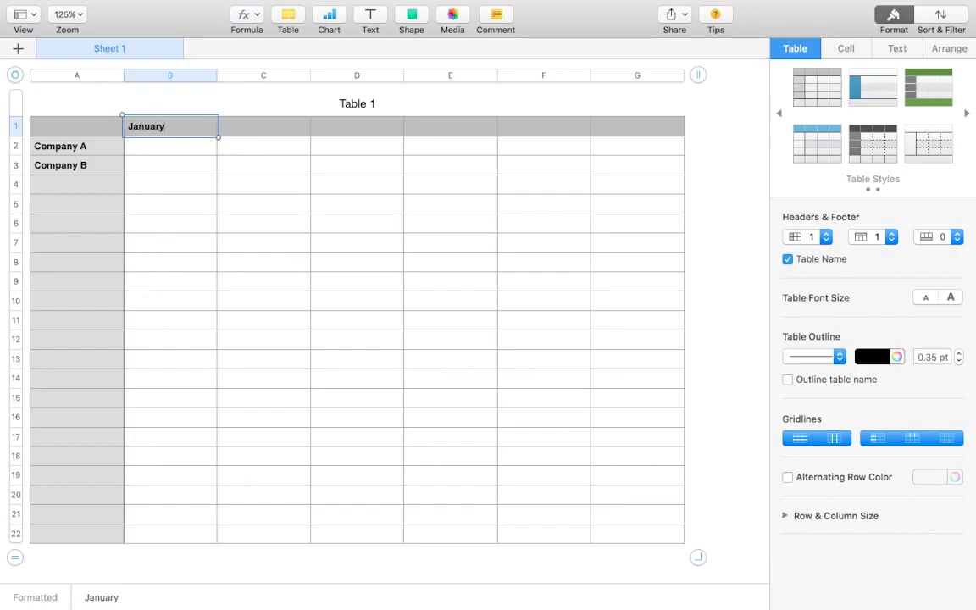
click(262, 125)
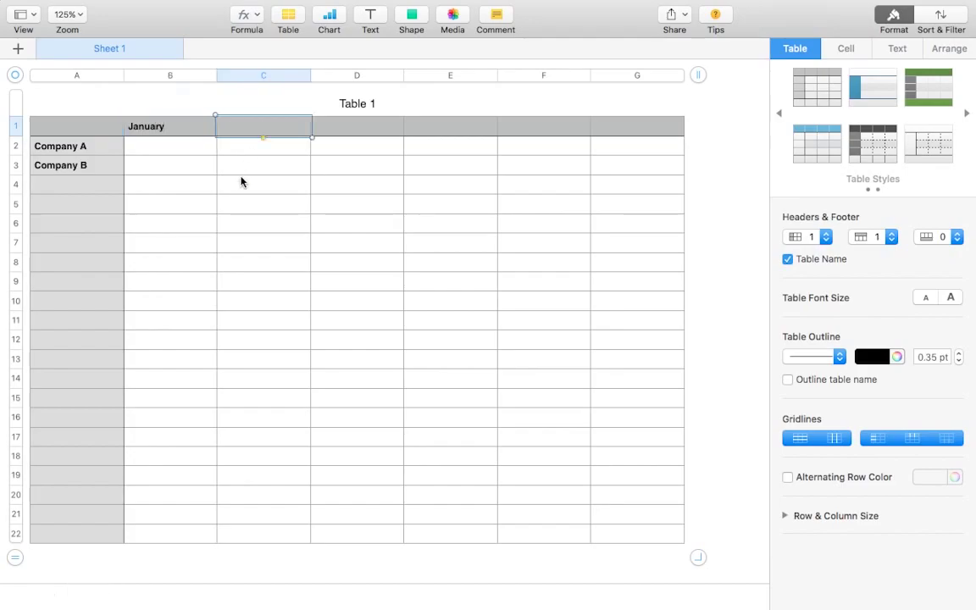
text(February)
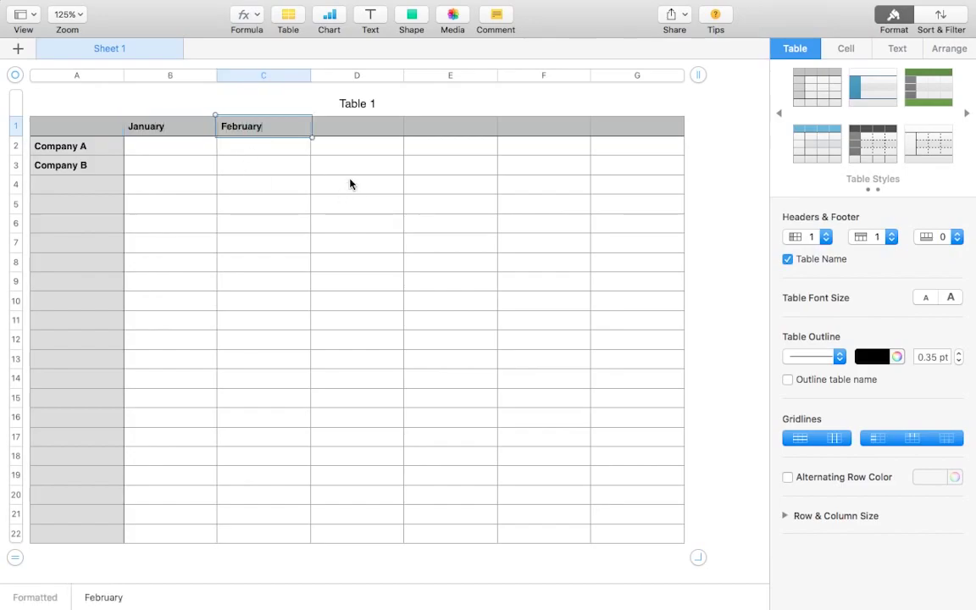
click(356, 131)
text(March)
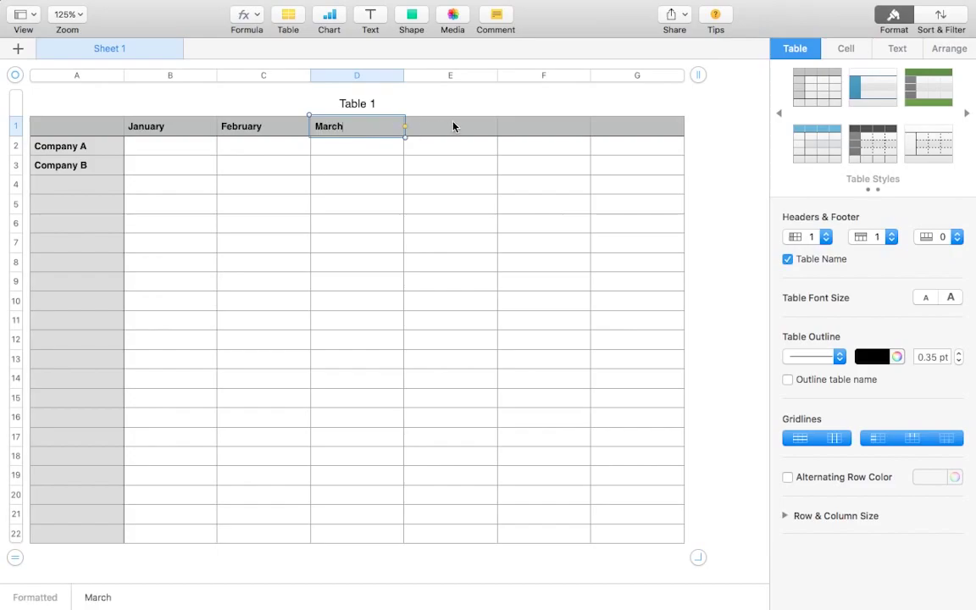
Enter the month headers April, May and June in E1–G1.
click(453, 127)
text(April)
click(573, 133)
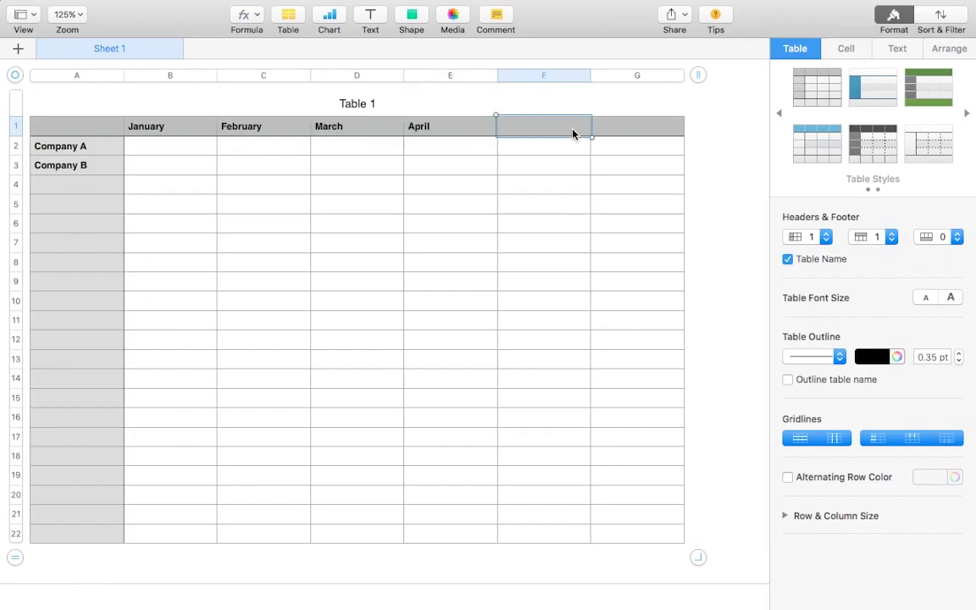
text(May)
click(639, 133)
text(June)
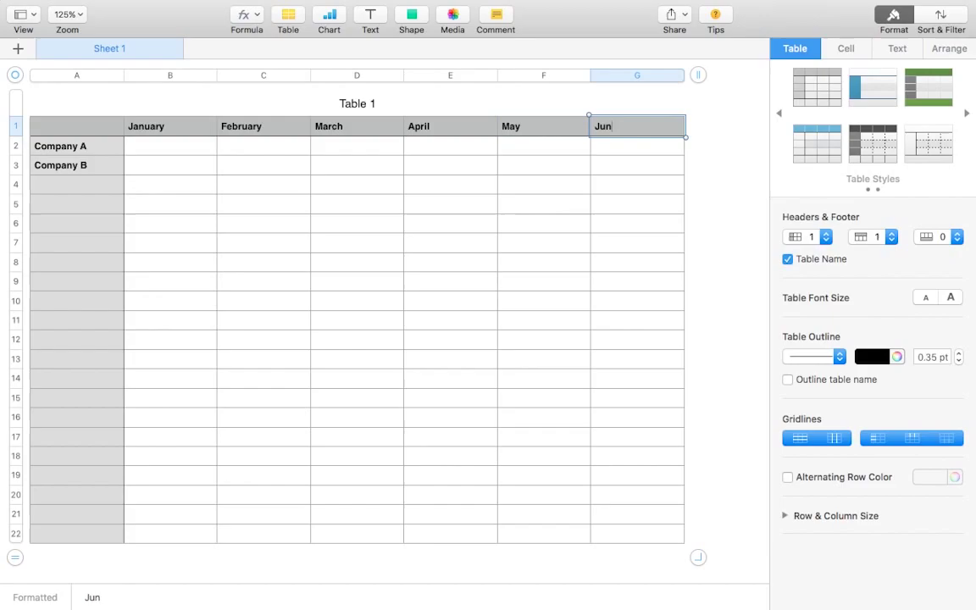
click(177, 133)
click(152, 160)
click(157, 149)
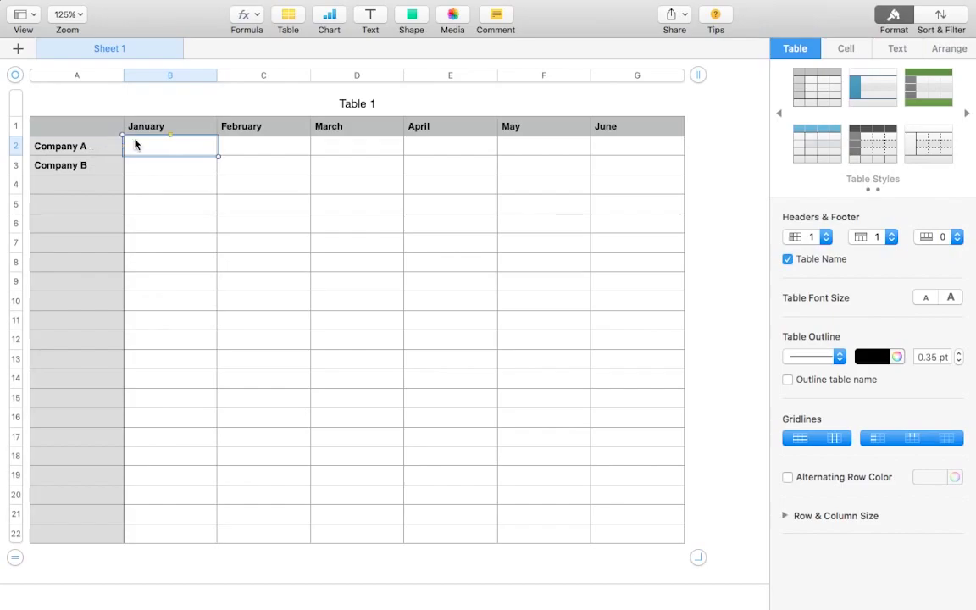
Enter January income: 17 for Company A and 16 for Company B.
text(17)
key(Return)
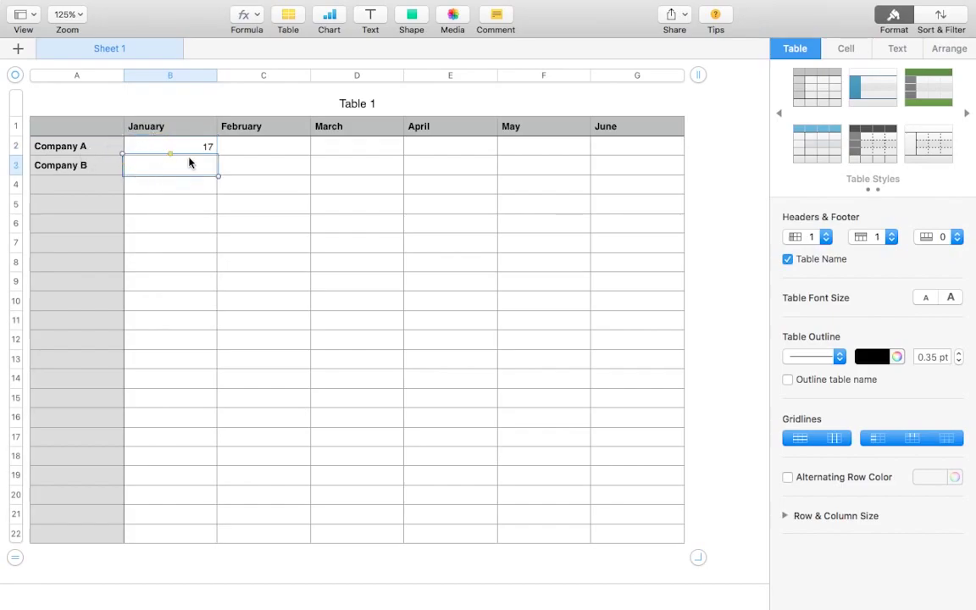
text(17)
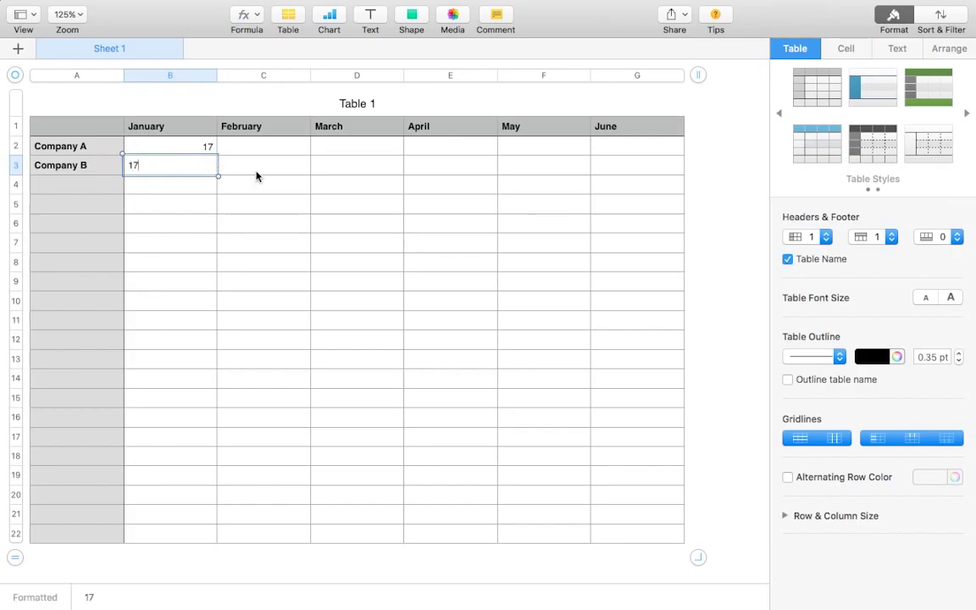
key(BackSpace)
text(6)
Enter February (19 and 8) and March (1 and 3) income for both companies.
click(271, 146)
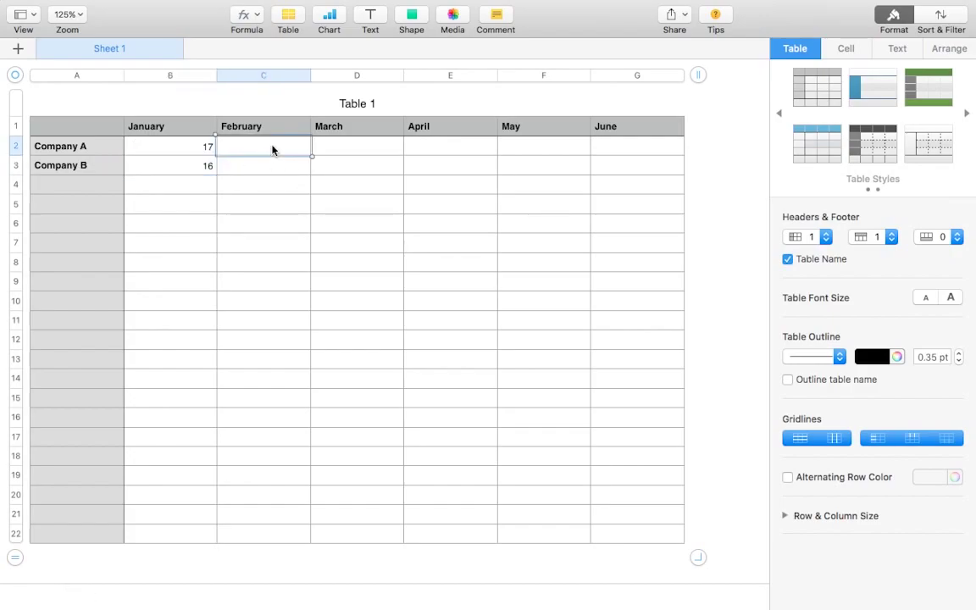
text(19)
click(256, 167)
text(8)
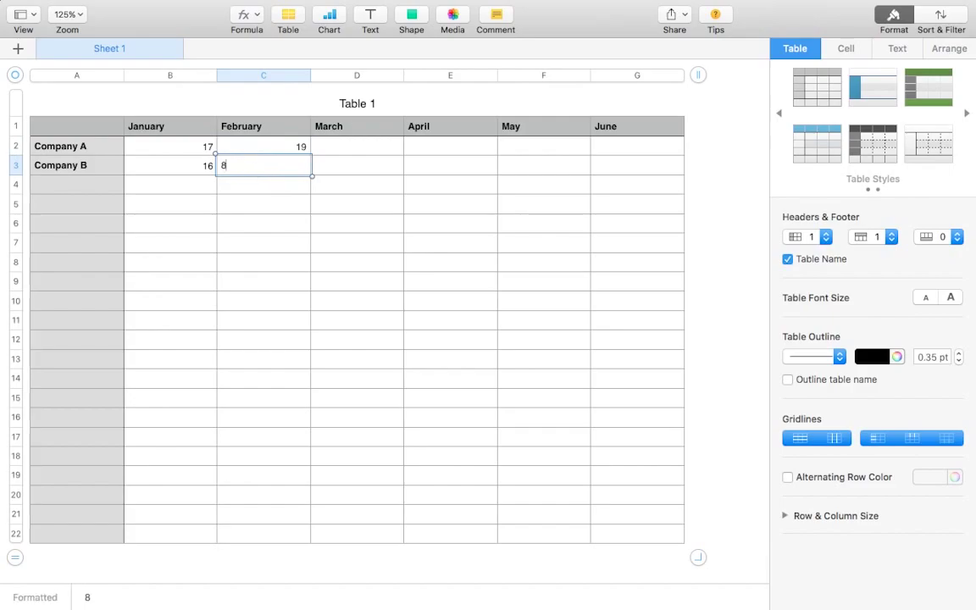
click(342, 147)
text(1)
click(359, 165)
text(3)
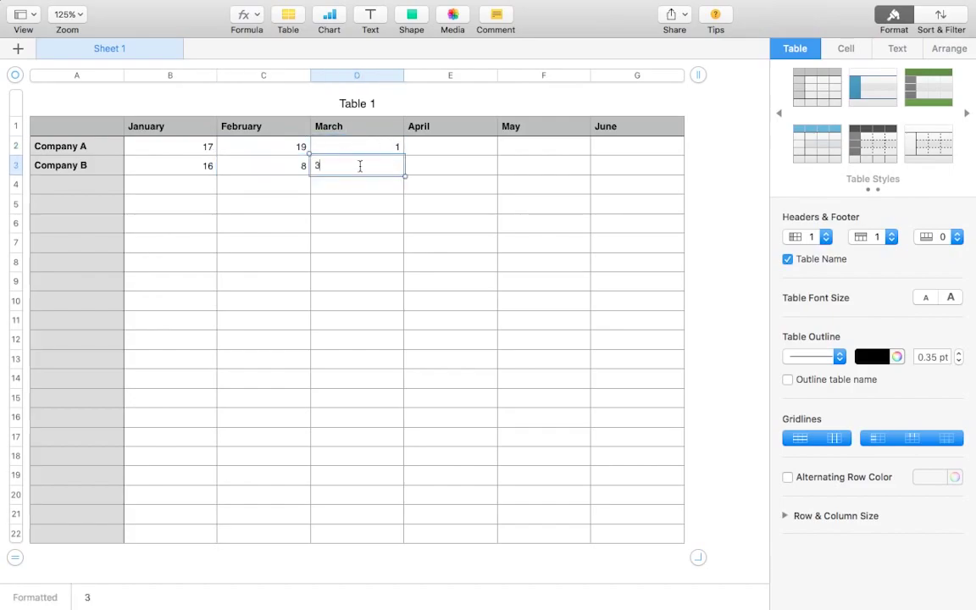
Enter April (5 and 65) and May (4 and 3) income for both companies.
click(453, 149)
text(5)
click(455, 165)
text(65)
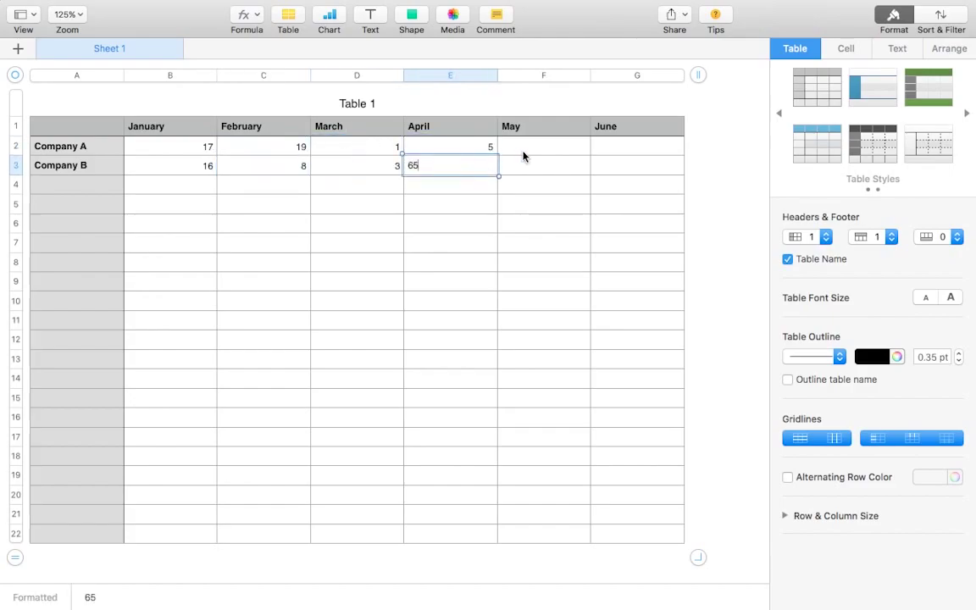
click(530, 154)
text(4)
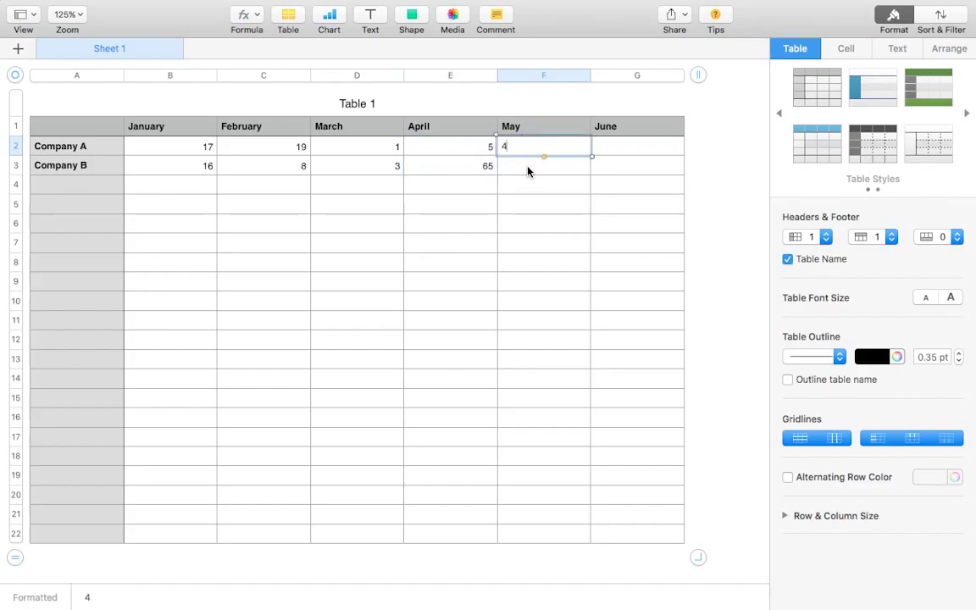
click(527, 167)
text(3)
Enter June income (4 and 7) and correct Company B's April value to 9.
click(650, 151)
text(4)
click(632, 167)
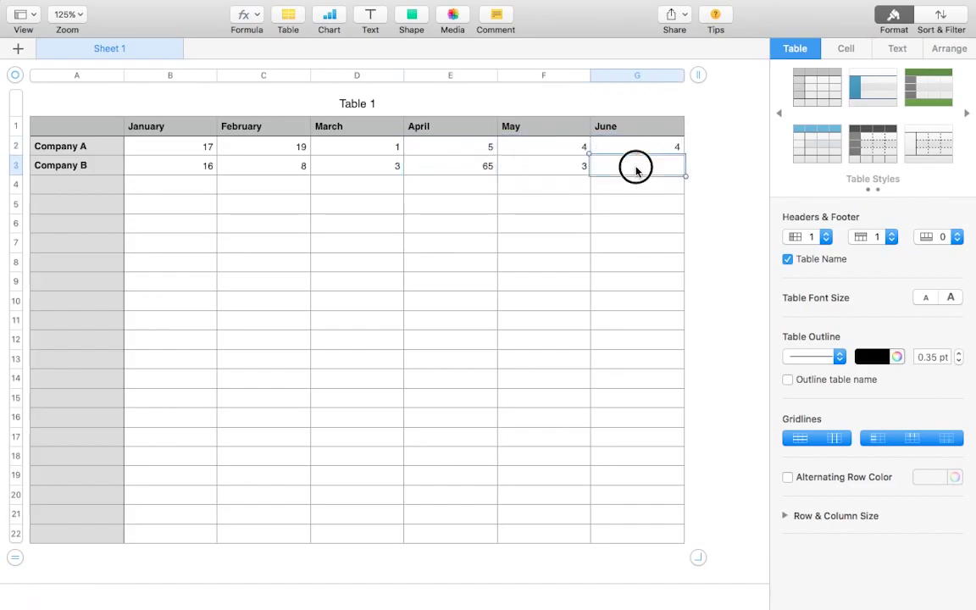
text(4)
key(BackSpace)
text(7)
click(491, 169)
key(BackSpace)
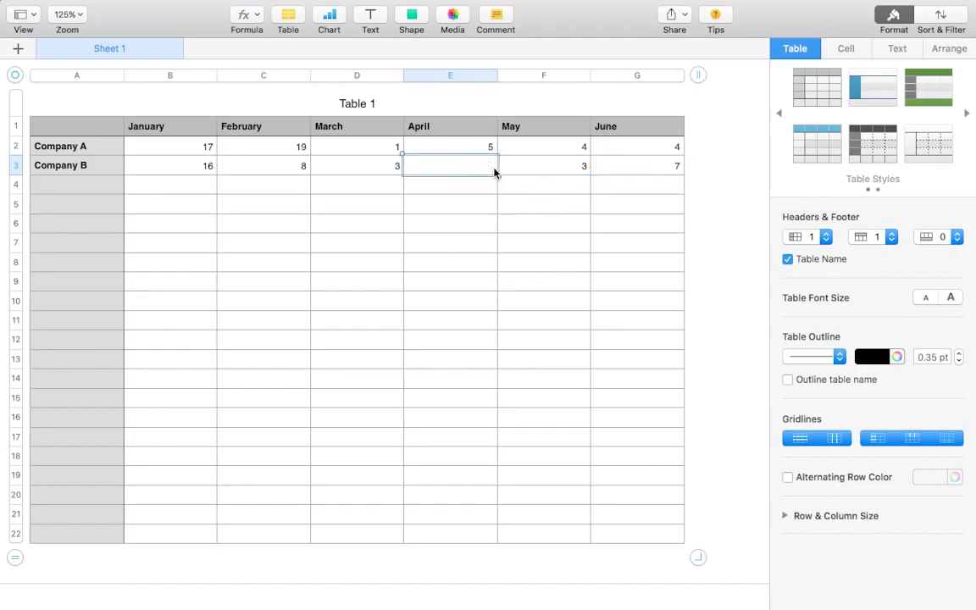
text(9)
click(442, 208)
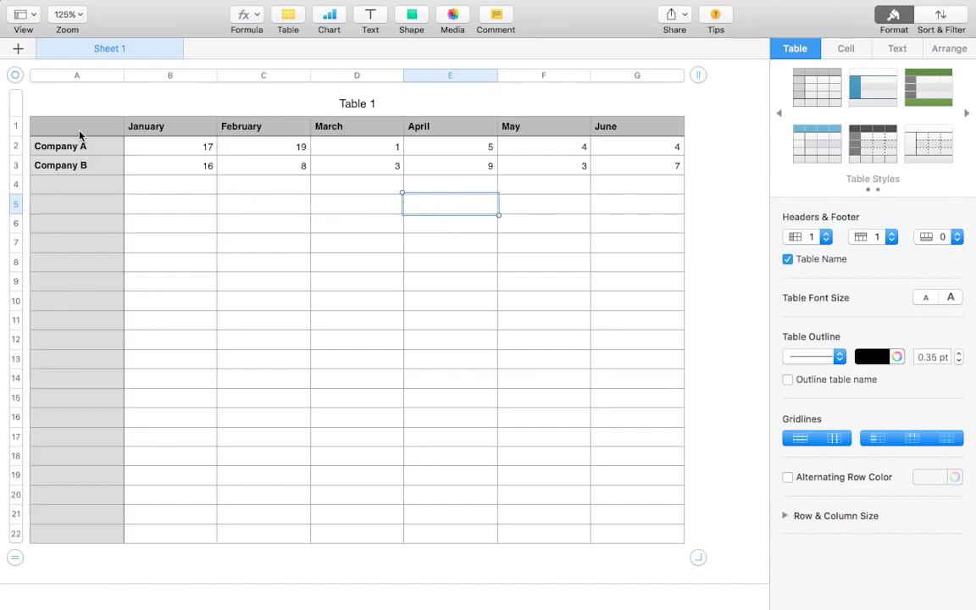
Insert a 2D column chart from the month headers and company rows.
drag(79, 134, 623, 177)
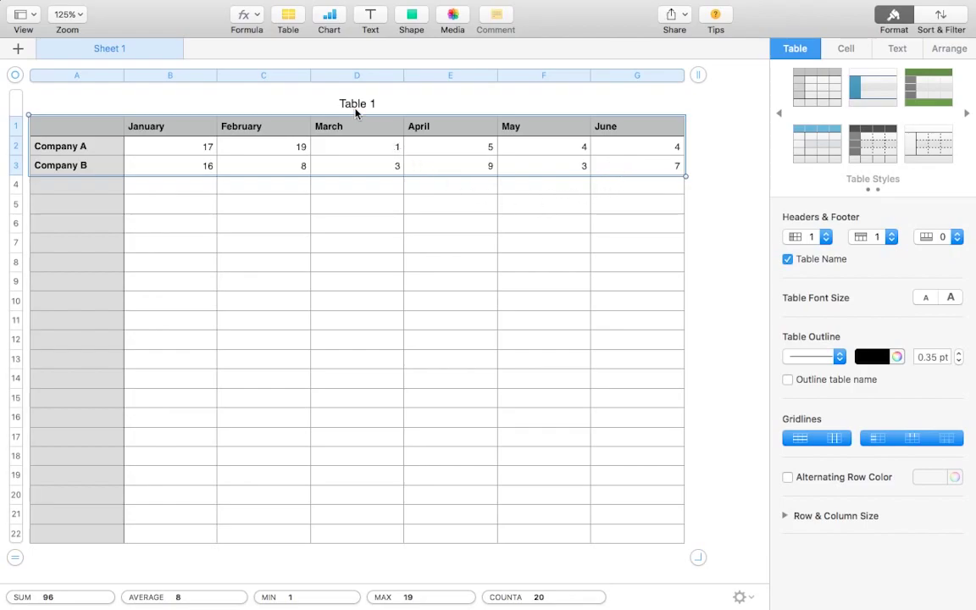
click(329, 17)
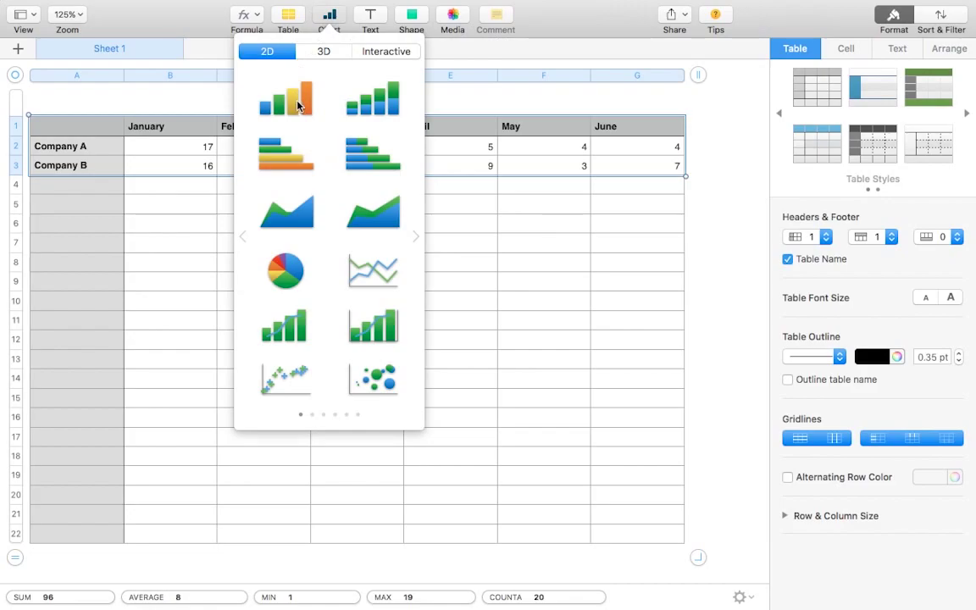
click(297, 105)
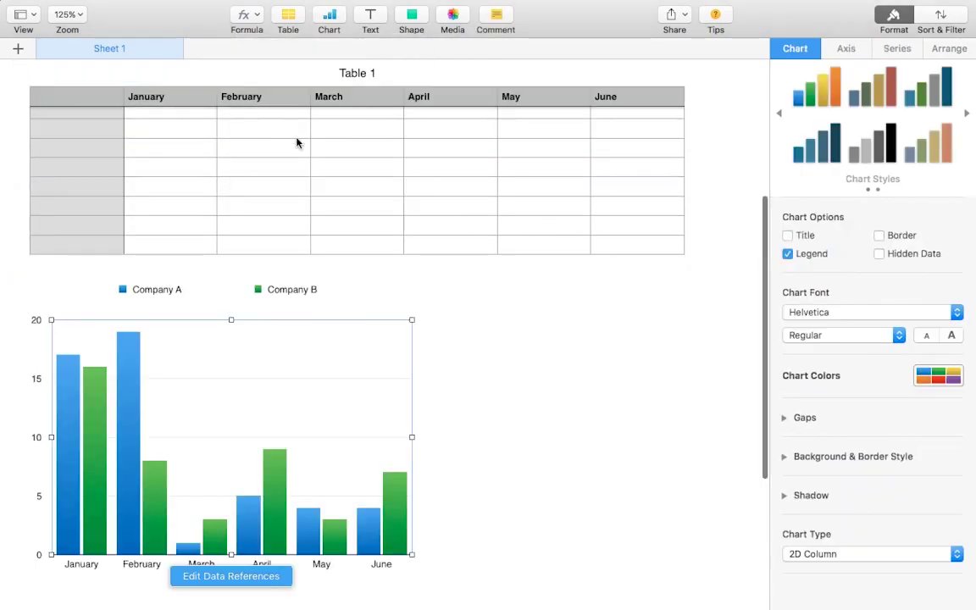
Enlarge the chart and position it to the right below the table.
drag(264, 415, 441, 510)
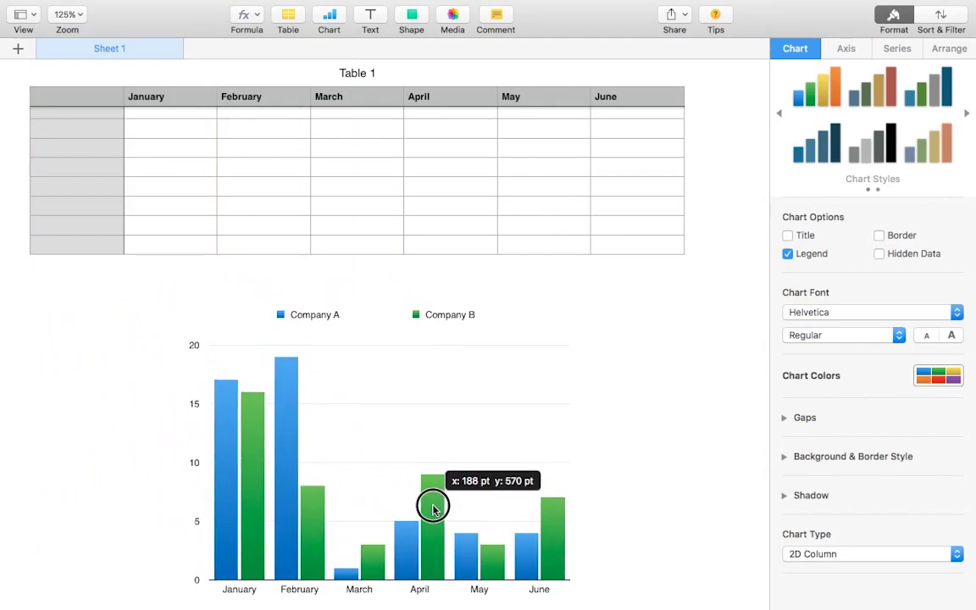
drag(209, 344, 148, 292)
drag(241, 416, 271, 412)
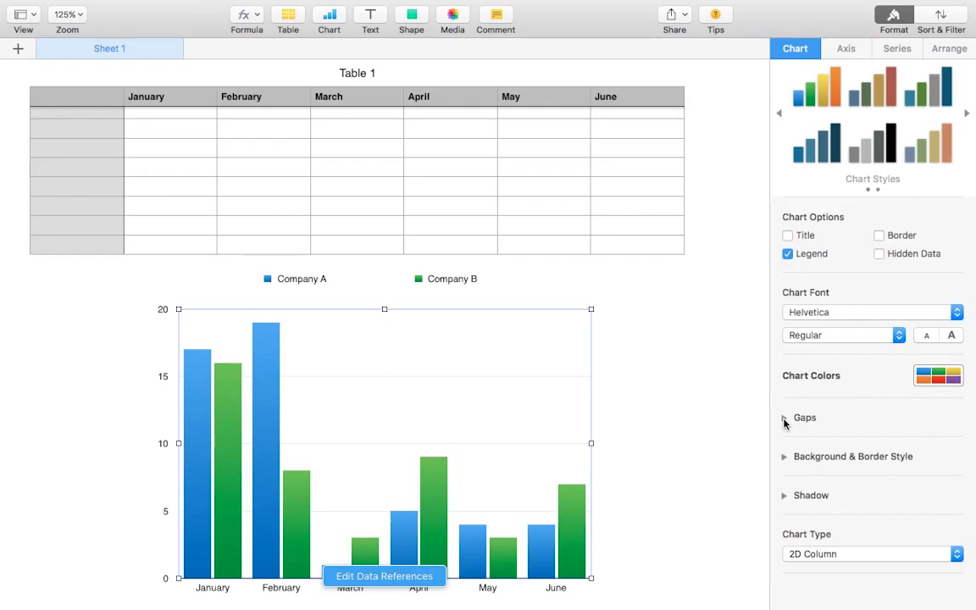
Add a border to the chart and set its title to 'Income Comparison 2016'.
click(879, 237)
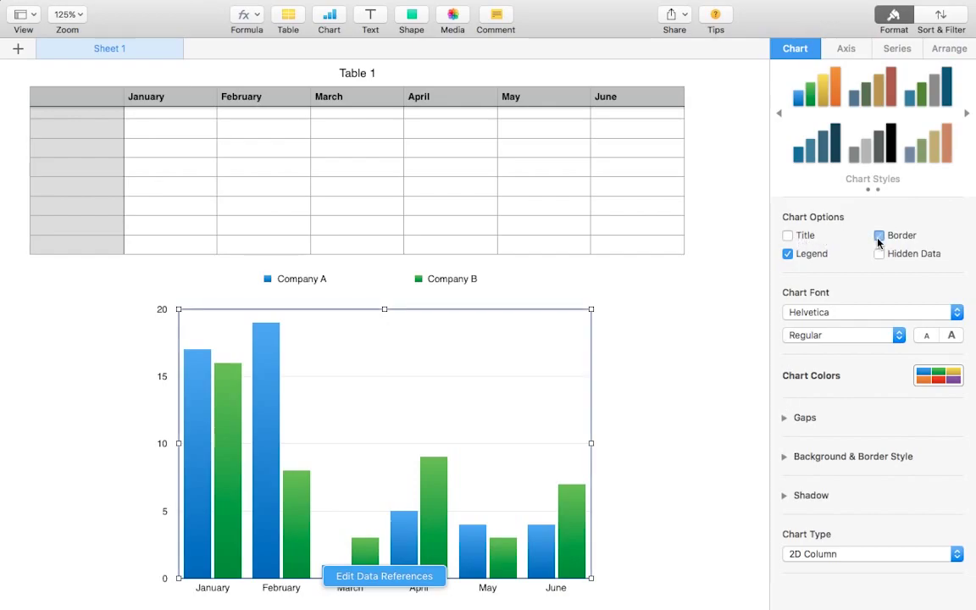
click(788, 237)
double_click(386, 292)
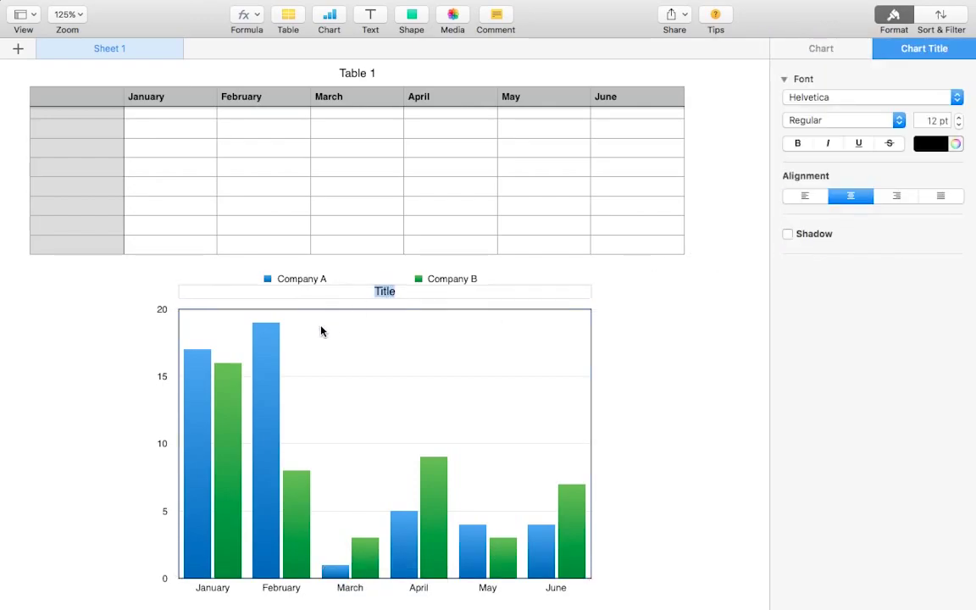
key(BackSpace)
text(Income Comparison 20)
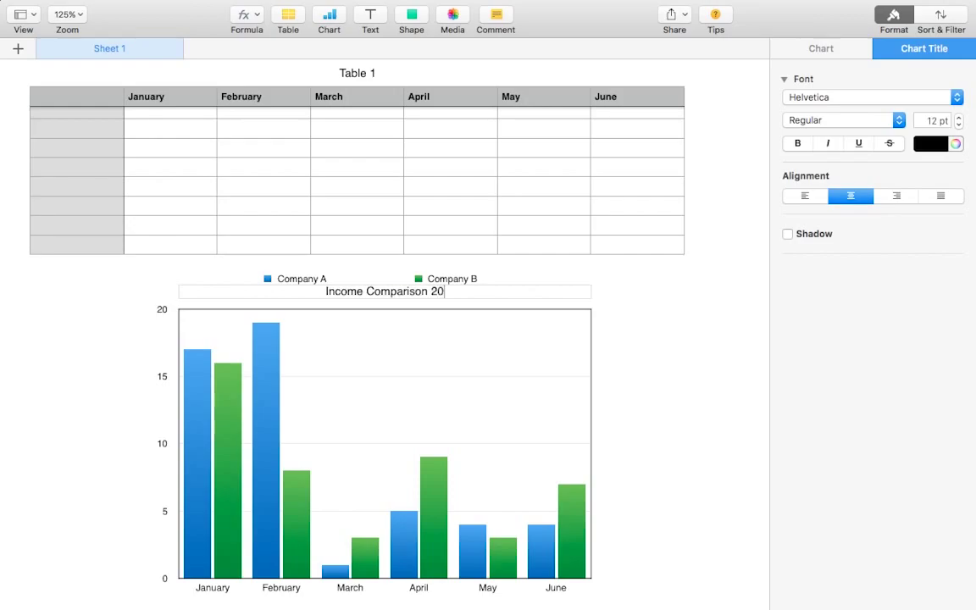
text(16)
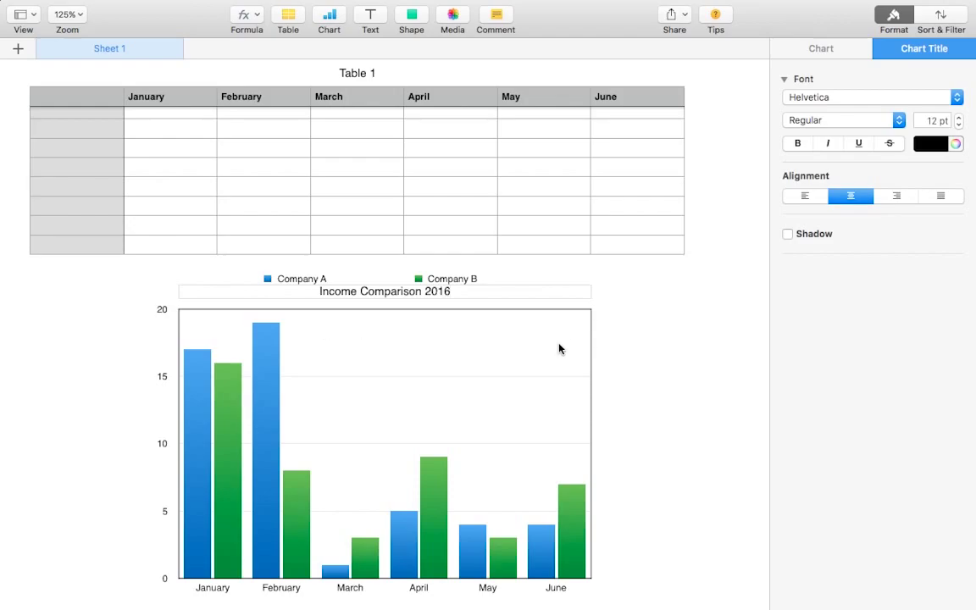
click(697, 263)
click(457, 444)
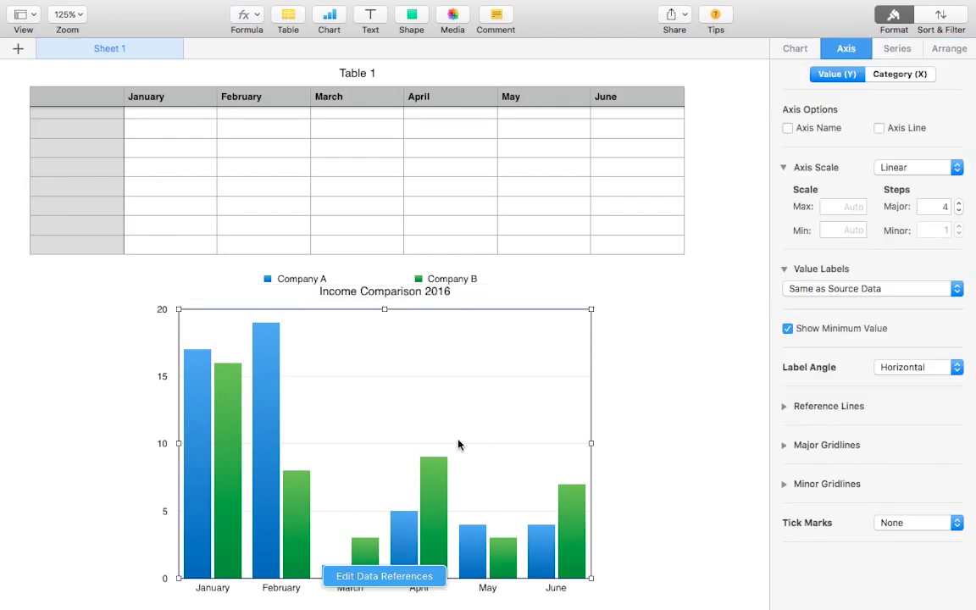
Show the value-axis name and rename it 'Monthly Income(Millions)'.
click(788, 128)
scroll(359, 366, down, 5)
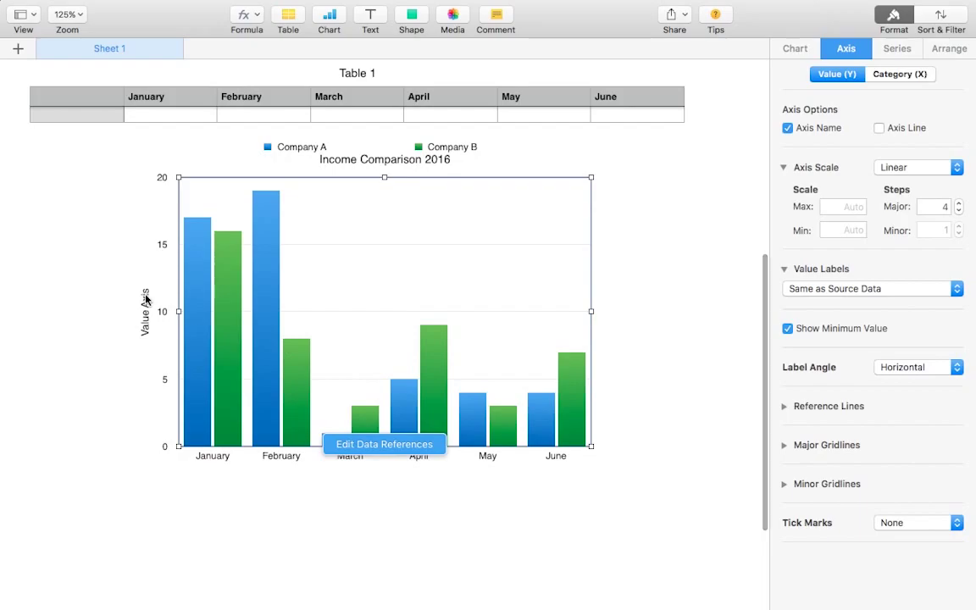
double_click(145, 301)
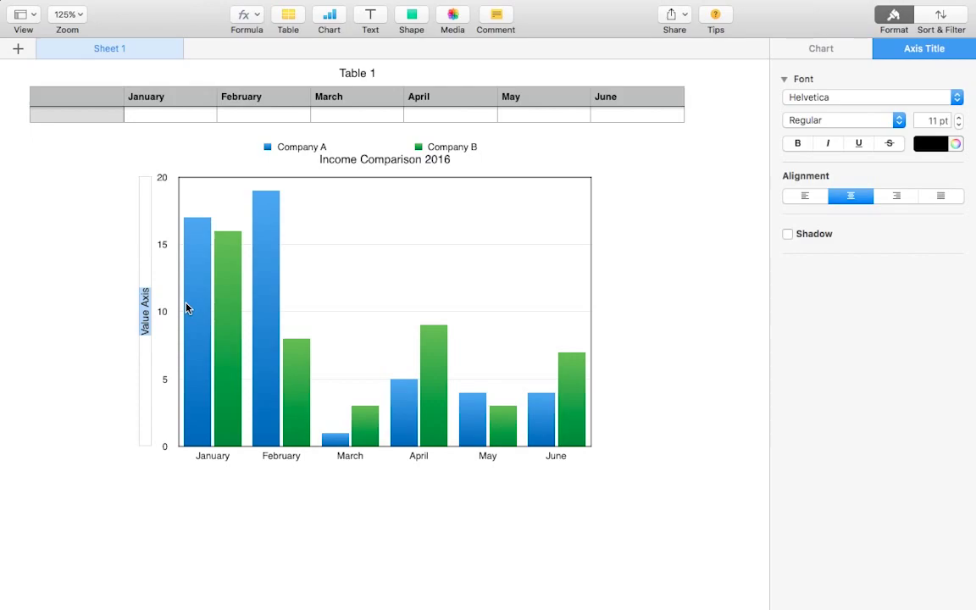
text(Monthly)
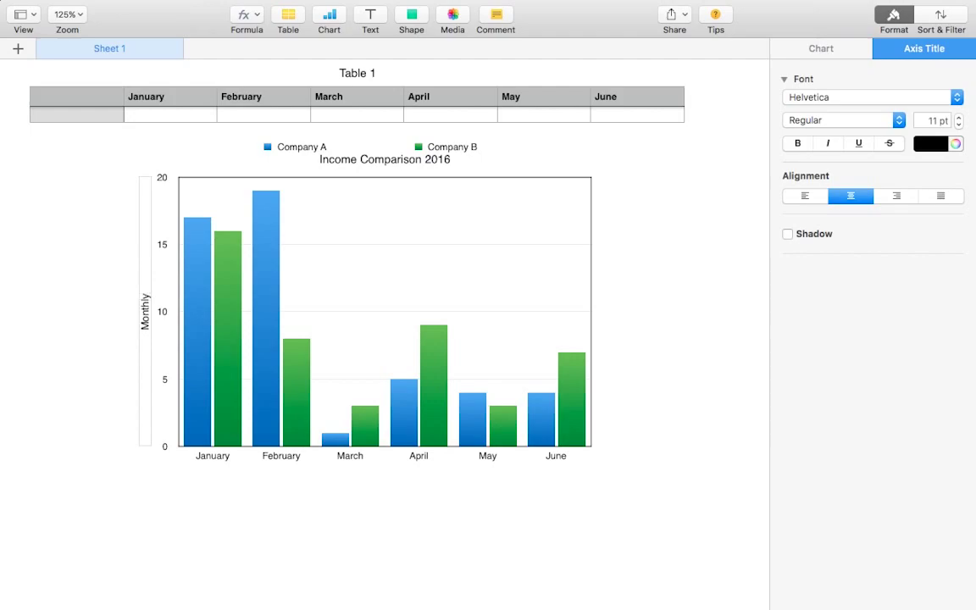
text( Income(Million)
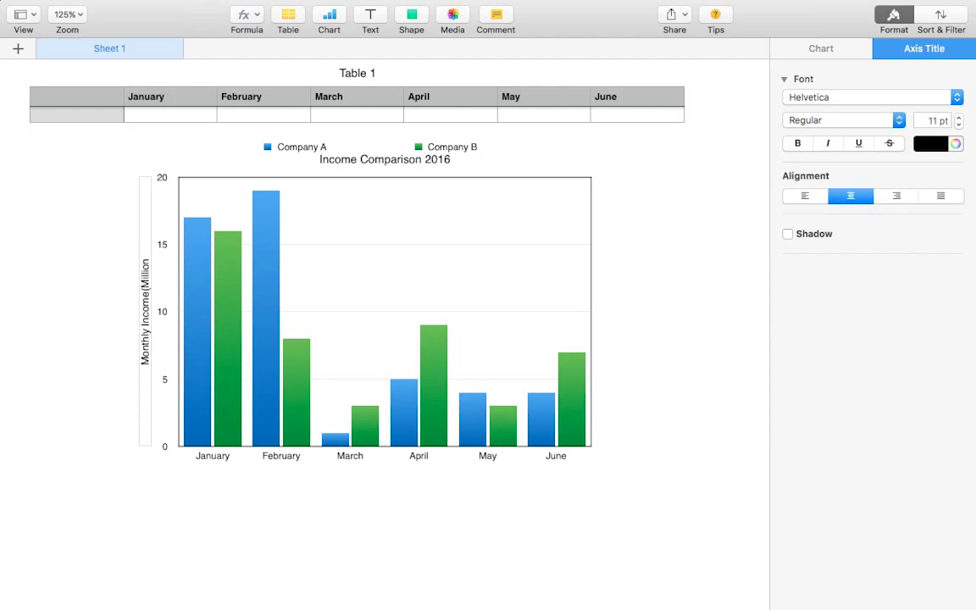
text(s))
click(303, 523)
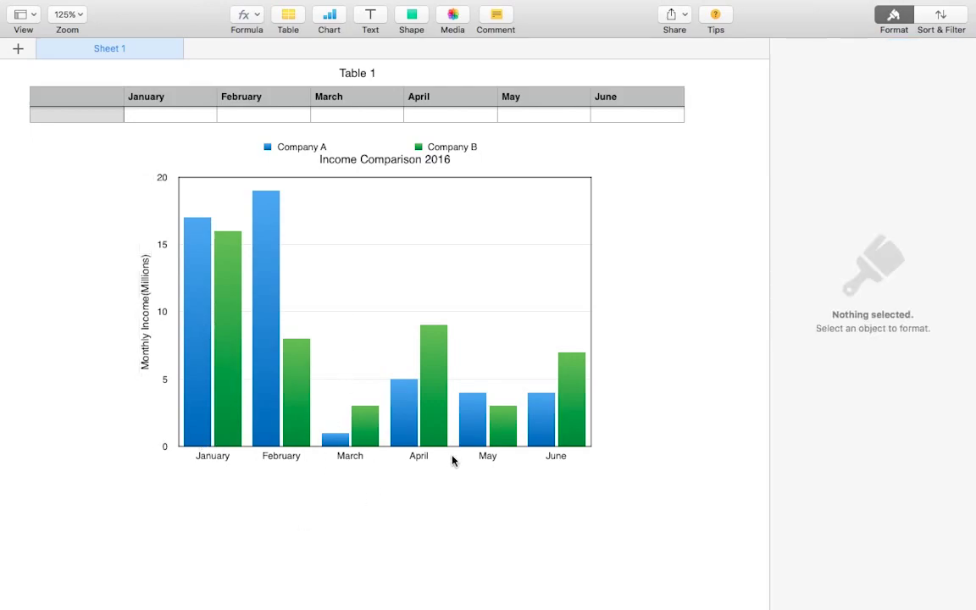
Enlarge the chart from its bottom-right corner and shift it slightly down.
click(500, 226)
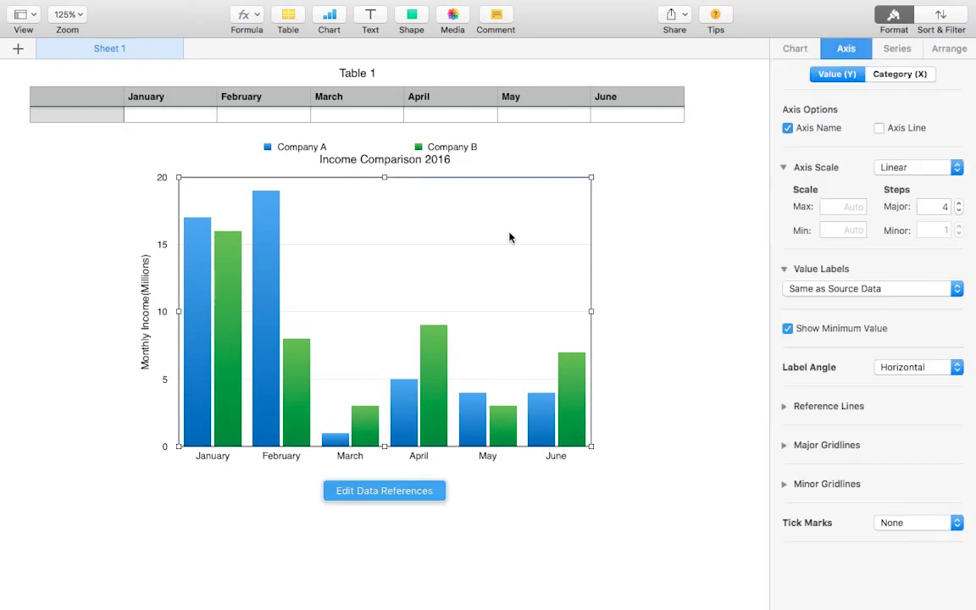
drag(592, 447, 629, 472)
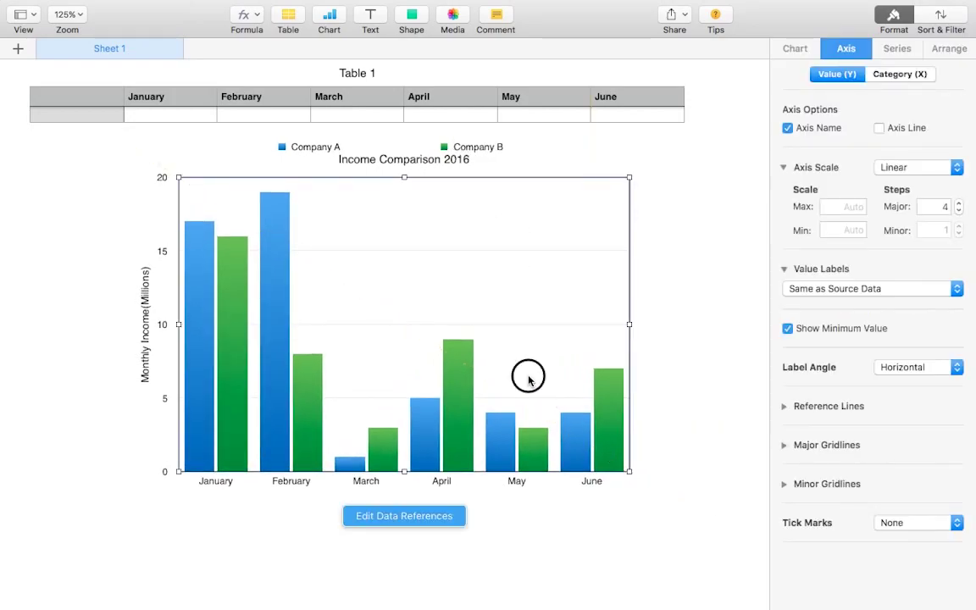
drag(528, 375, 527, 420)
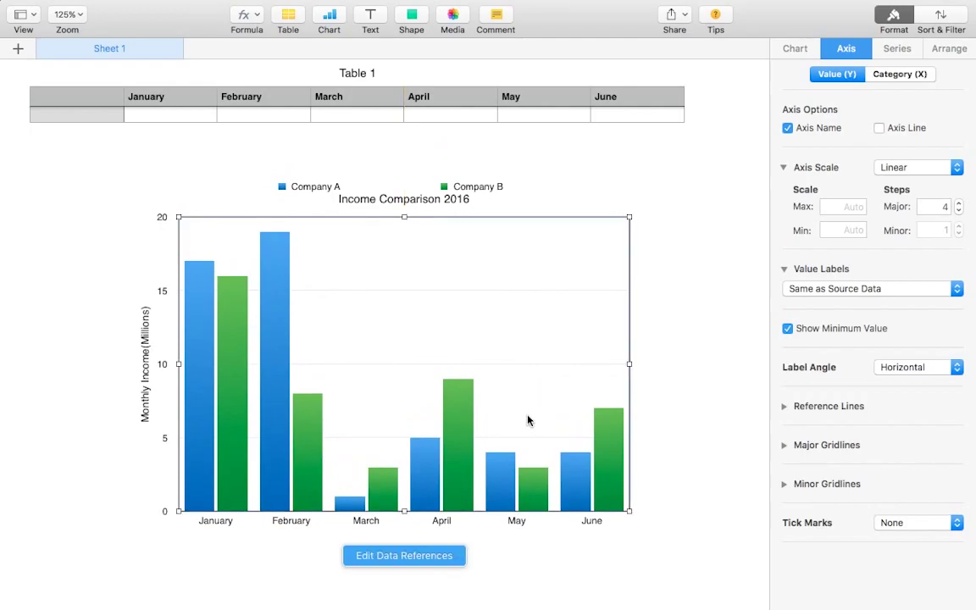